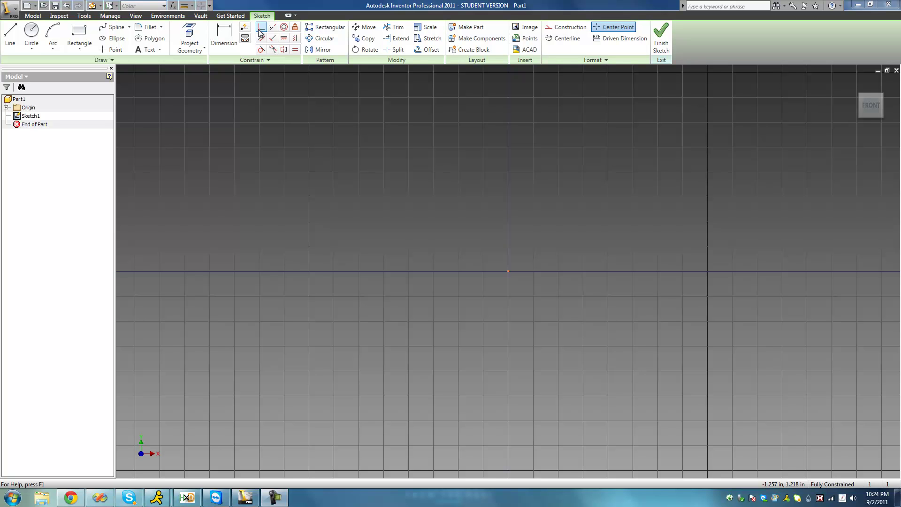
Draw a wavy four-point spline curve across the sketch grid
click(112, 27)
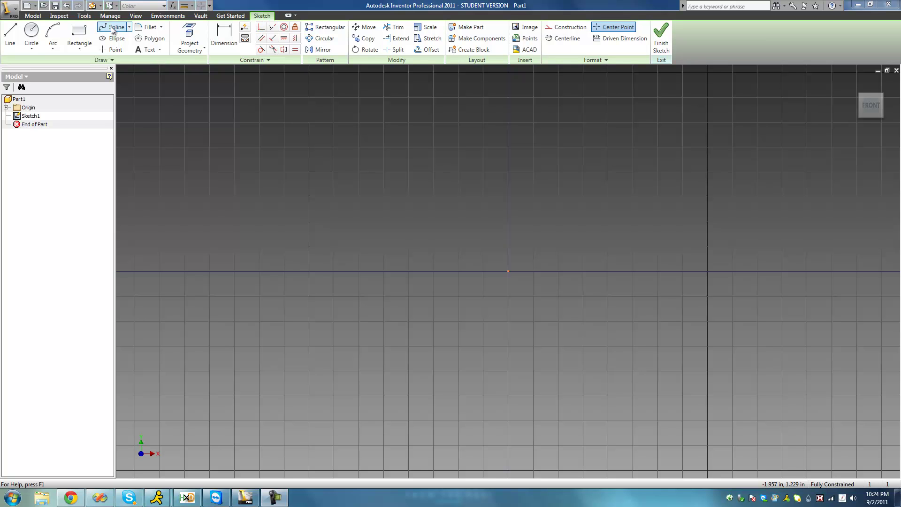
click(197, 286)
click(306, 164)
click(391, 339)
click(450, 210)
right_click(560, 404)
click(586, 288)
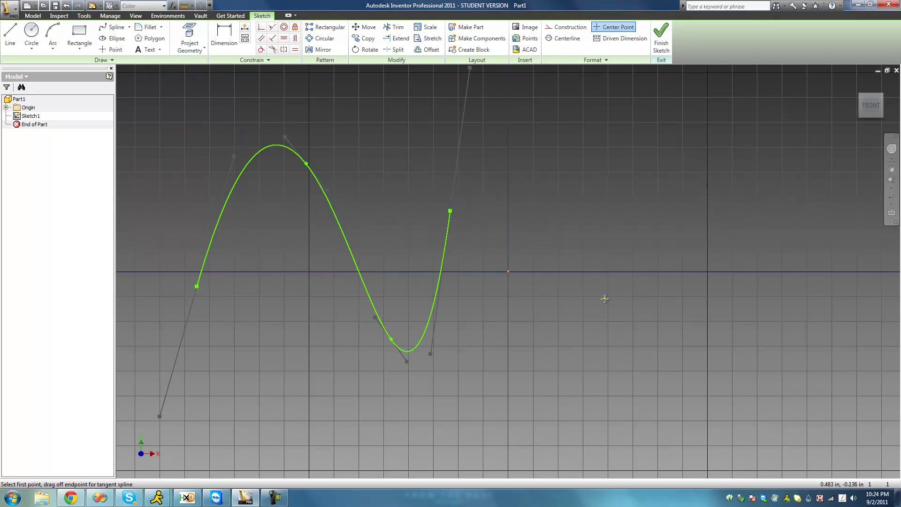
right_click(334, 137)
click(346, 142)
Place a sketch point just beside the spline, then select the point and the spline
click(112, 49)
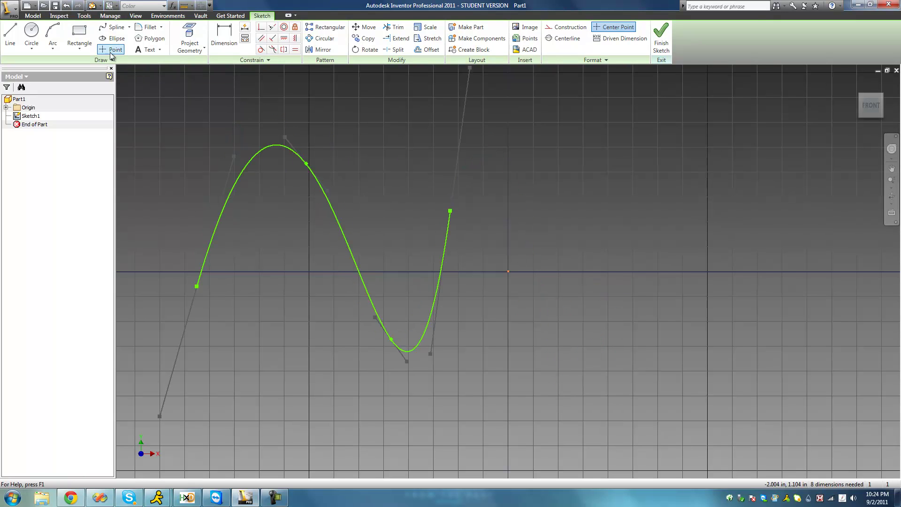
right_click(391, 163)
click(411, 171)
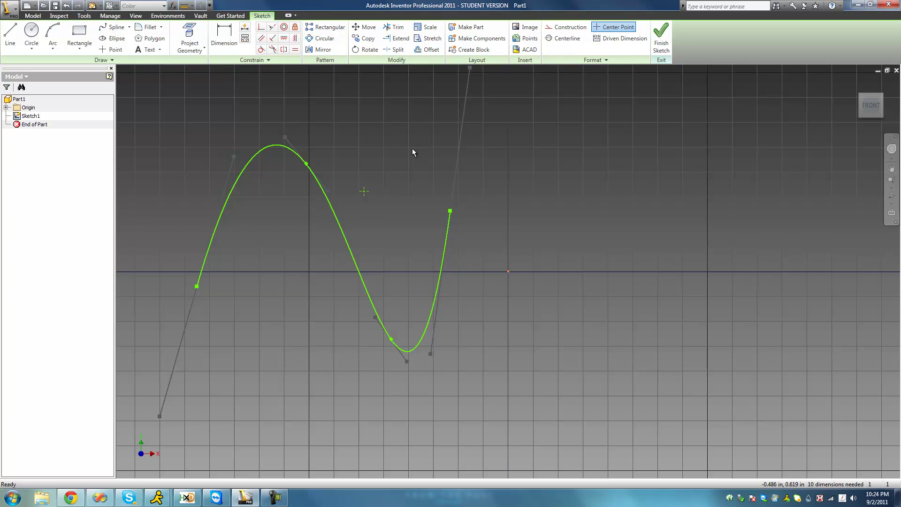
click(412, 152)
click(365, 192)
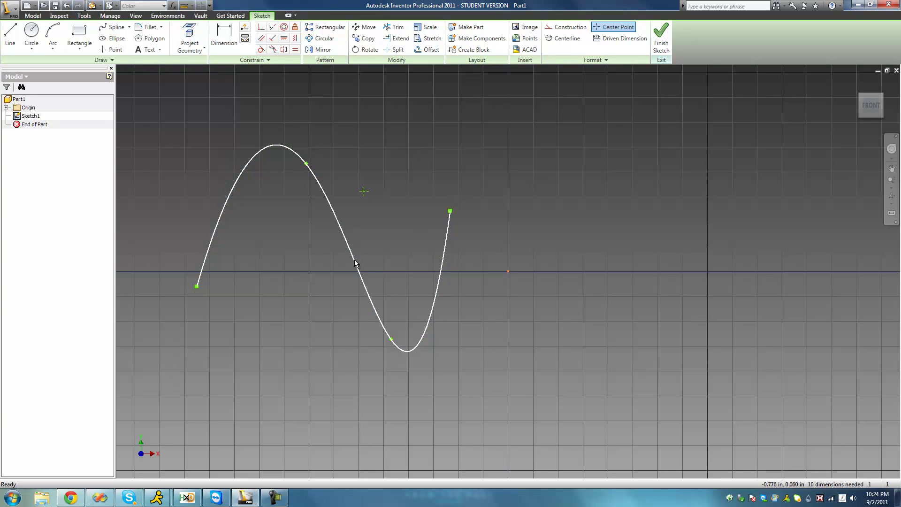
click(356, 259)
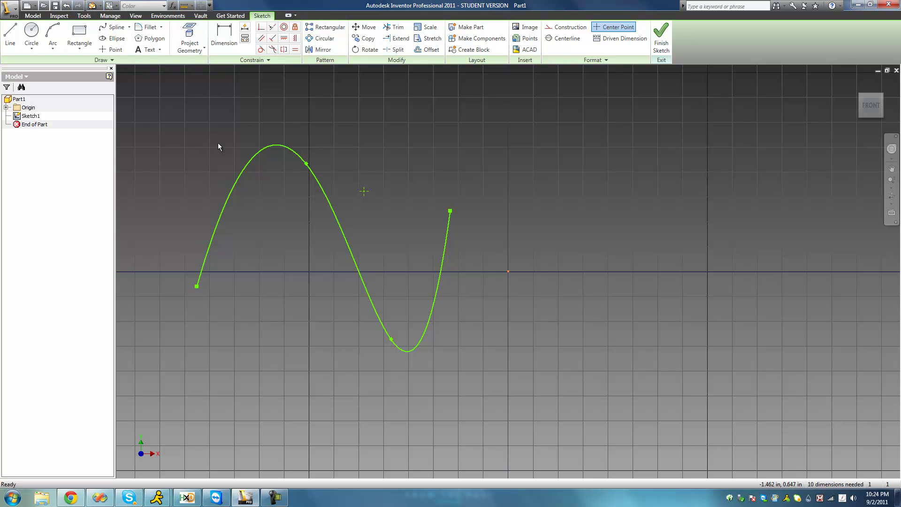
Apply a Coincident constraint putting the sketch point onto the spline
click(261, 31)
click(364, 192)
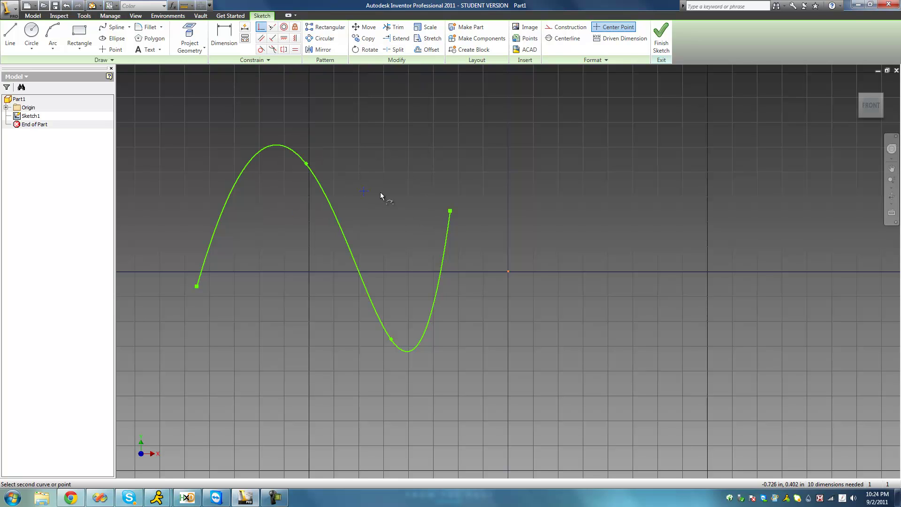
click(347, 244)
right_click(359, 181)
click(369, 186)
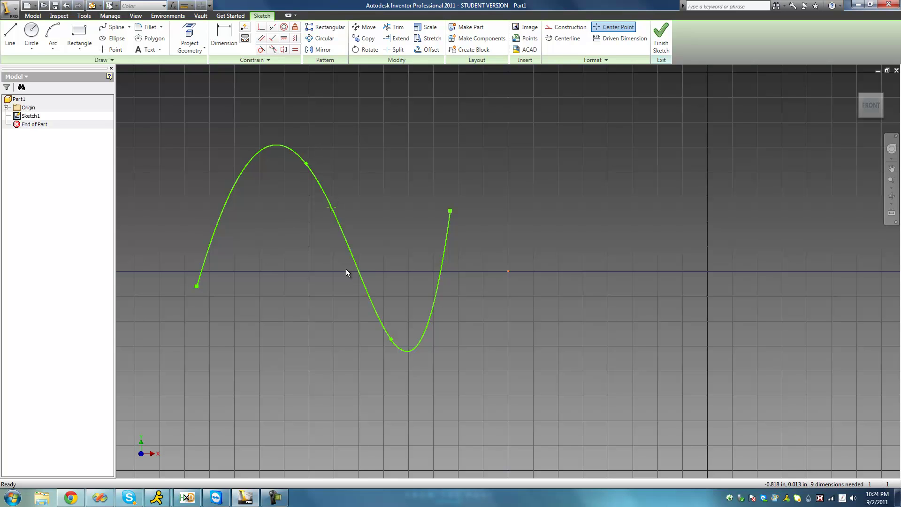
Drag the spline to reshape it, then window-select and delete it
drag(331, 208, 209, 287)
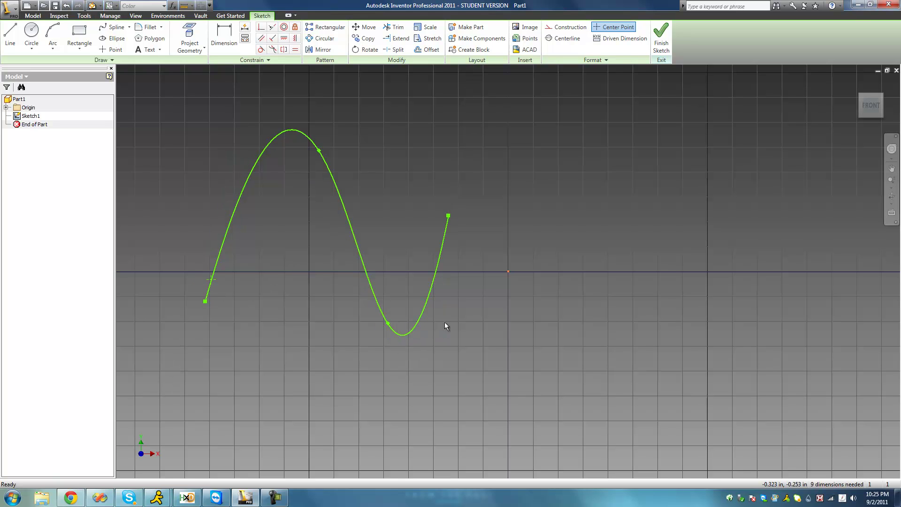
drag(446, 316, 213, 185)
key(Delete)
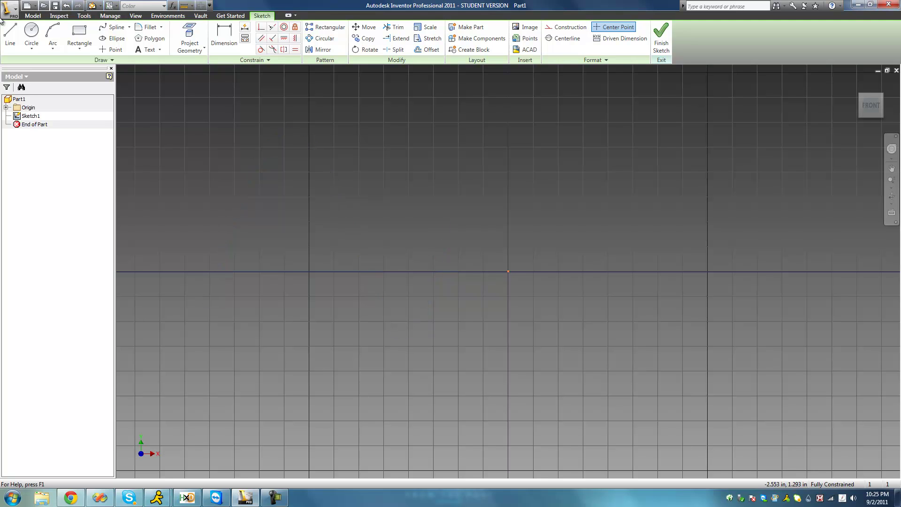
Draw a slanted line from upper left to lower right, plus a circle beside it
click(14, 36)
click(197, 160)
click(310, 315)
right_click(348, 231)
click(377, 237)
click(31, 35)
click(339, 189)
right_click(343, 179)
click(356, 184)
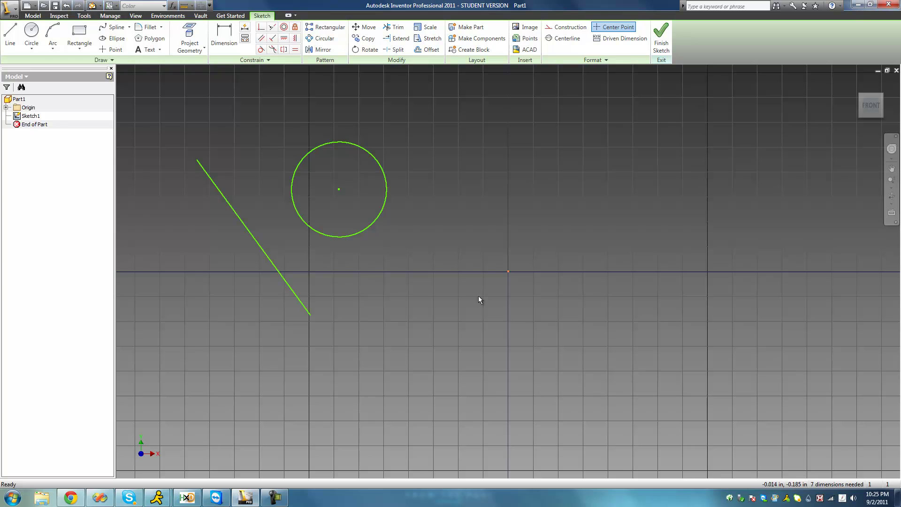
Constrain the circle's centre to be coincident with the slanted line
click(261, 26)
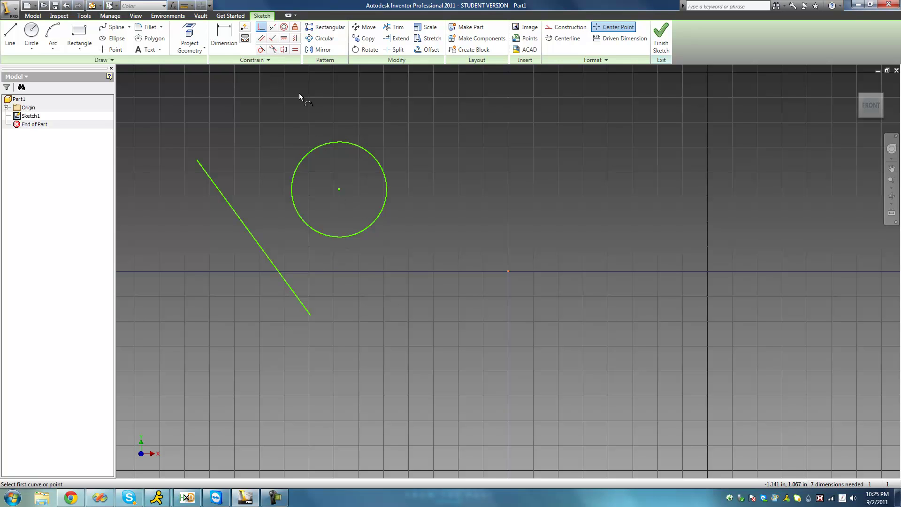
click(339, 189)
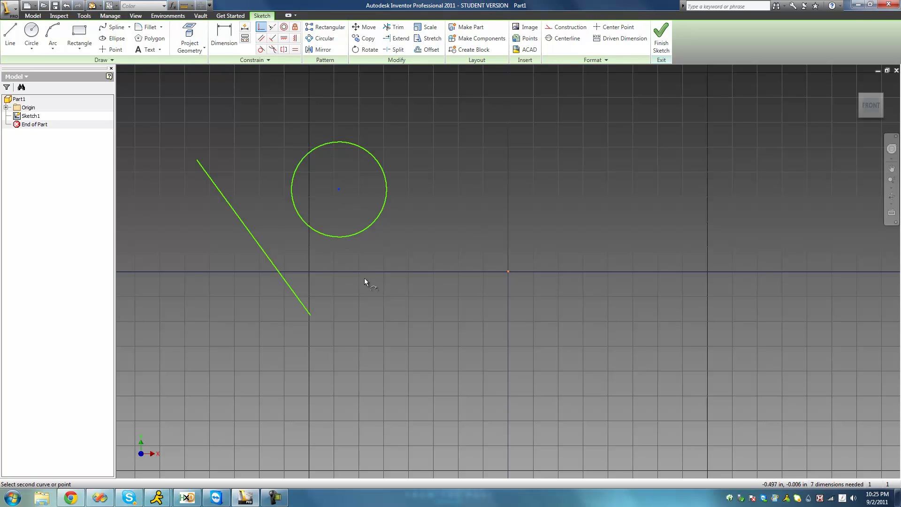
click(264, 251)
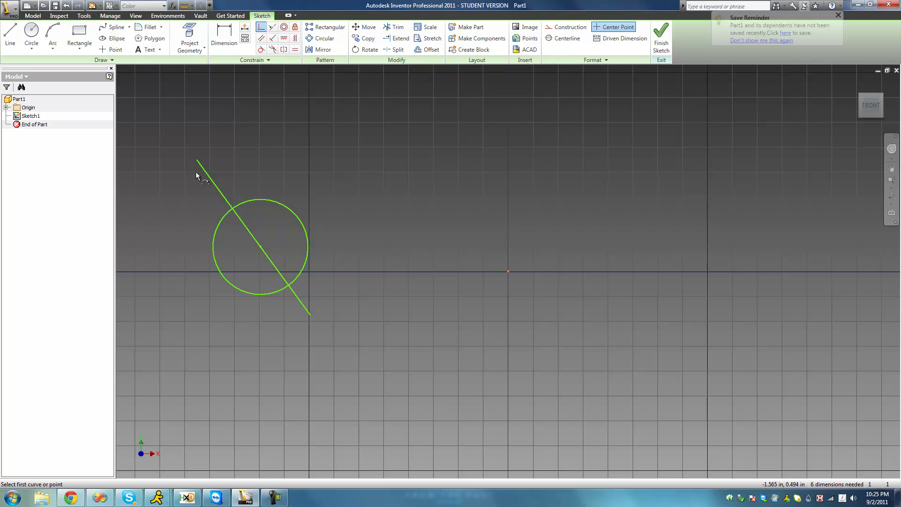
right_click(274, 119)
click(310, 127)
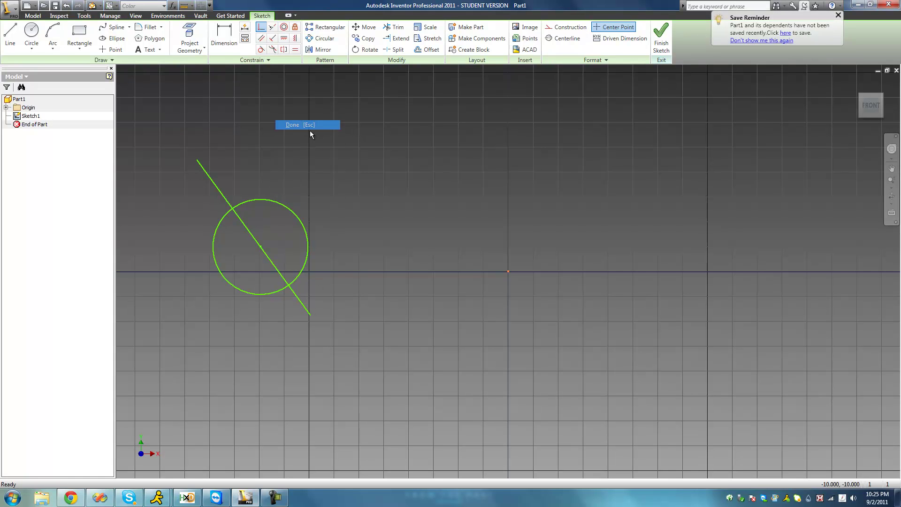
Drag the circle's centre along the line to test the constraint, then delete both
drag(261, 246, 727, 233)
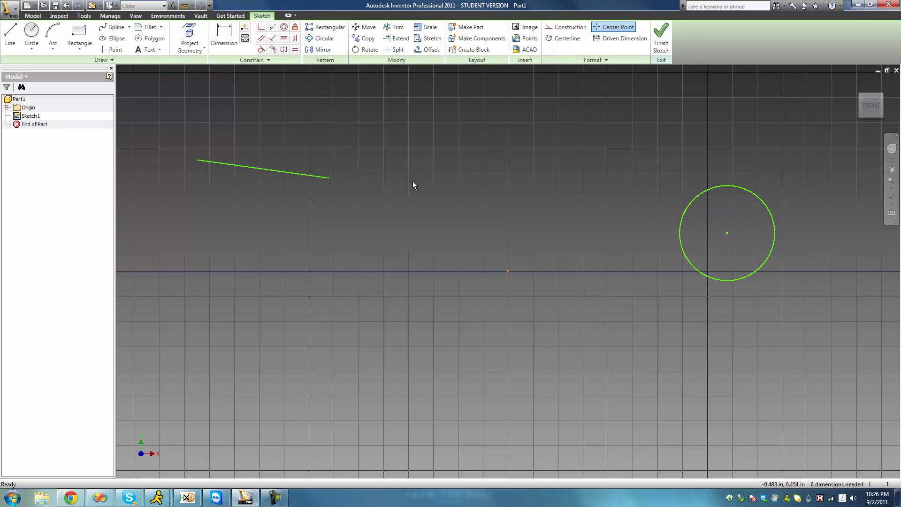
drag(799, 247, 291, 123)
key(Delete)
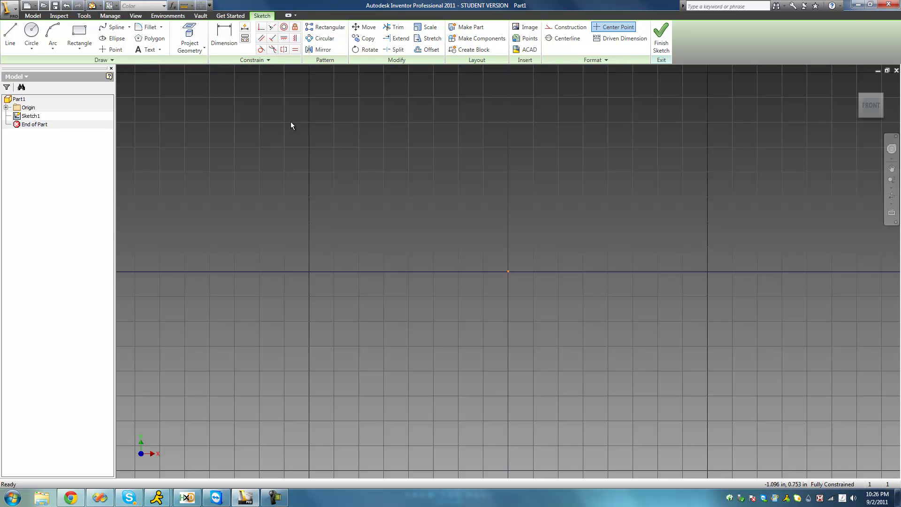
Draw a horizontal line and a separate sloped line above it
click(10, 35)
click(240, 243)
click(369, 243)
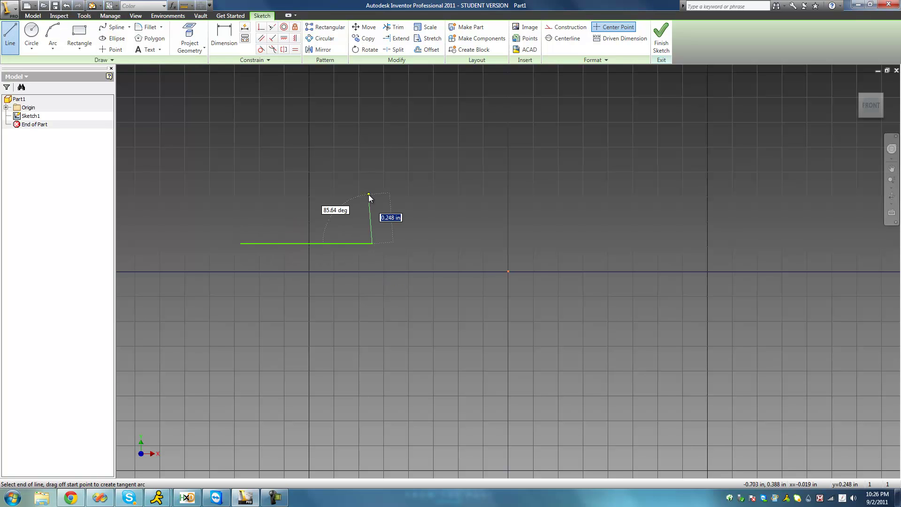
right_click(369, 194)
click(391, 213)
click(315, 161)
click(436, 193)
right_click(457, 149)
click(469, 163)
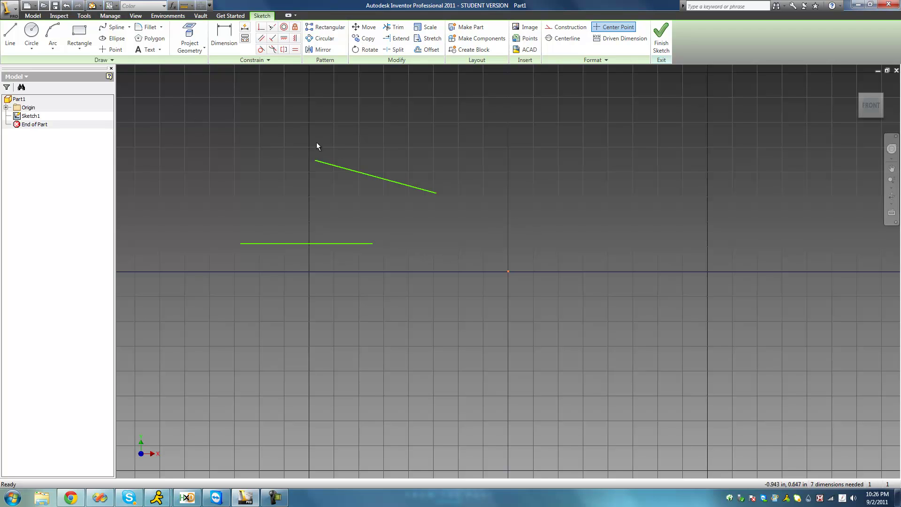
Make the sloped line collinear with the horizontal line, then window-select the result
click(272, 28)
click(295, 243)
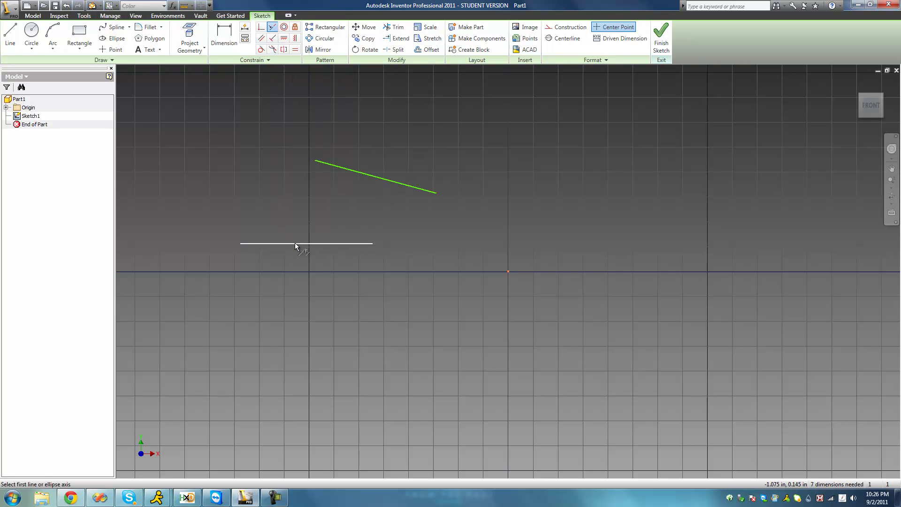
click(410, 186)
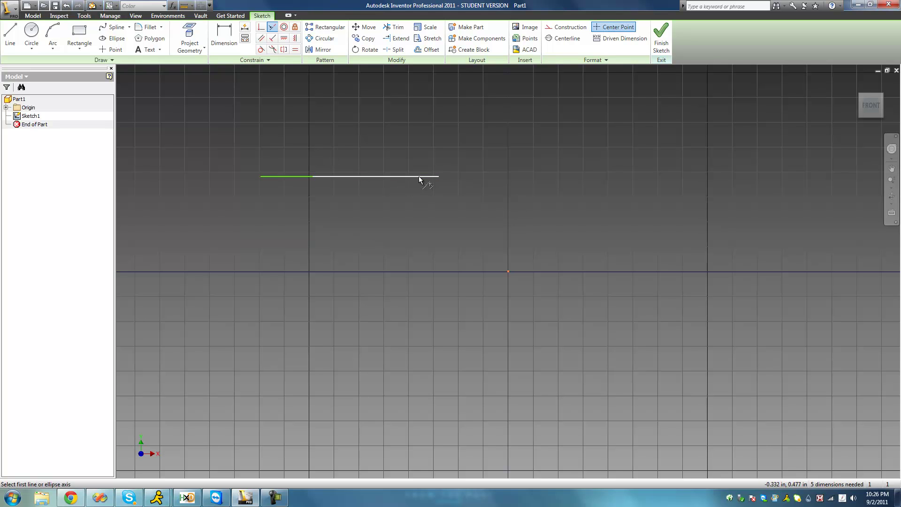
right_click(433, 204)
click(449, 209)
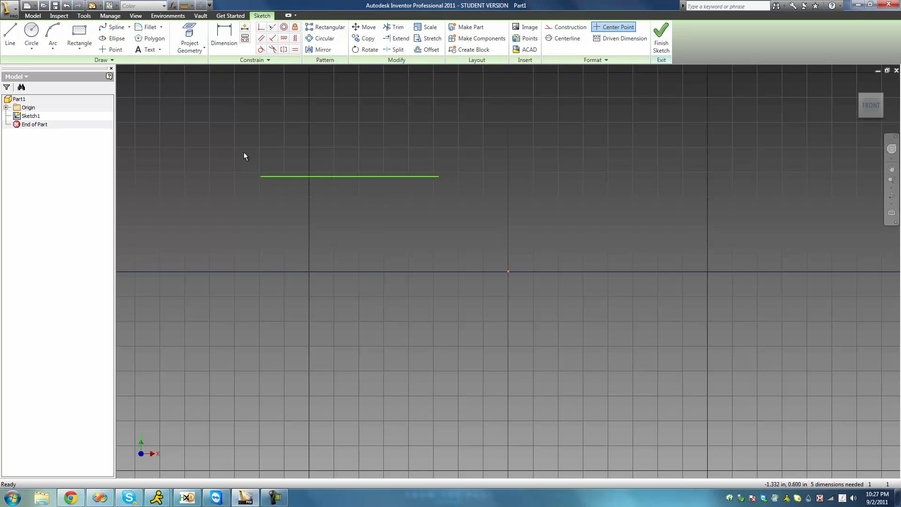
drag(407, 196, 301, 160)
Delete the leftover line and draw a rectangle in its place
key(Delete)
click(79, 34)
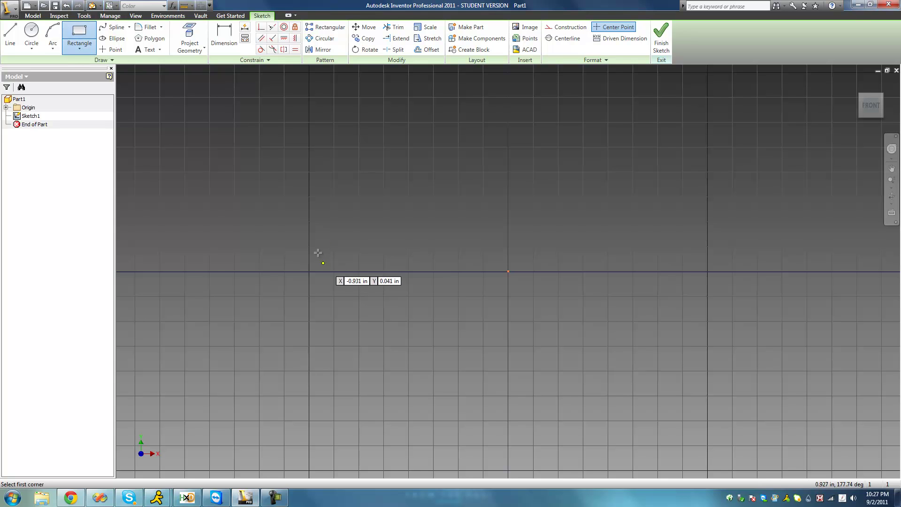
click(360, 254)
click(230, 166)
right_click(290, 209)
click(306, 216)
Draw a loose diagonal line to the right of the rectangle
click(10, 33)
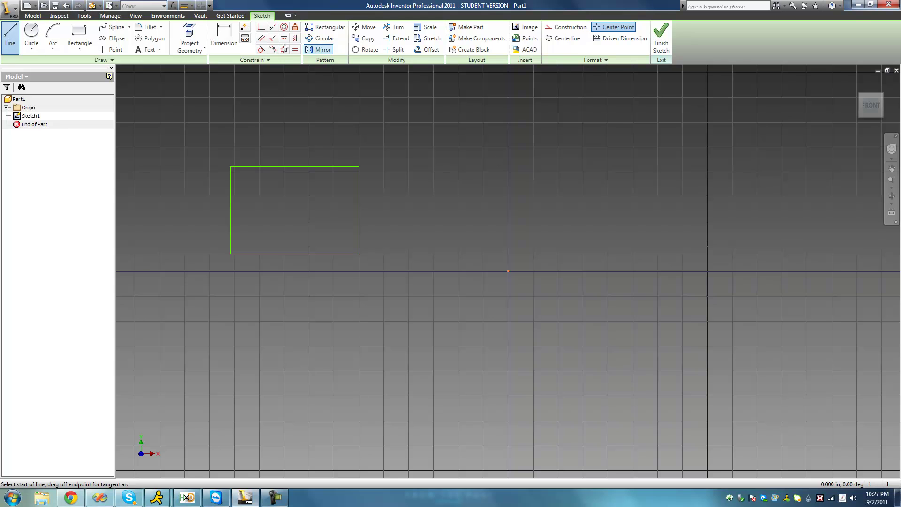
click(521, 156)
click(452, 125)
right_click(514, 136)
click(543, 145)
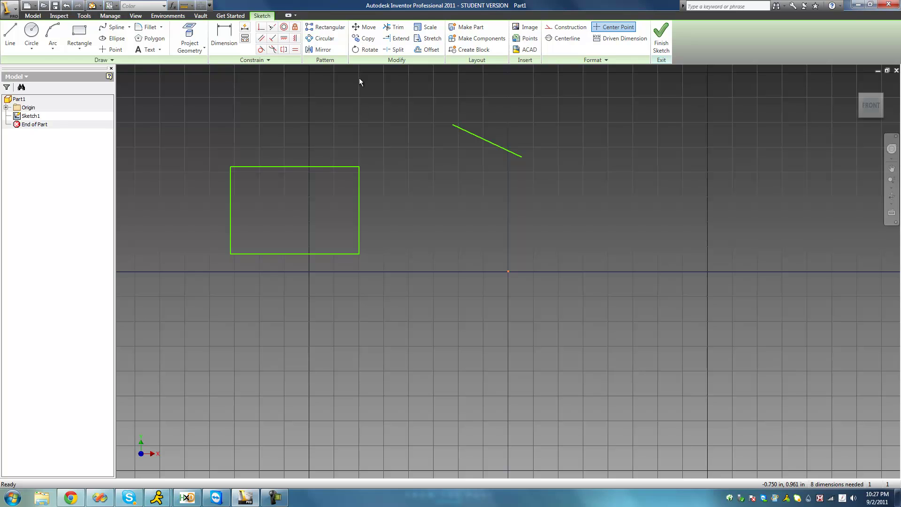
Make the diagonal line collinear with the rectangle's right edge, then window-select the lines
click(272, 27)
click(480, 134)
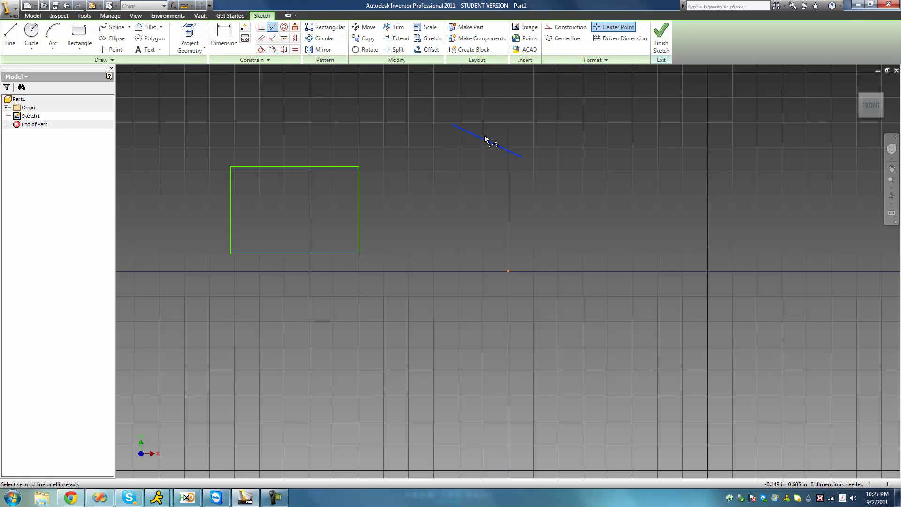
click(359, 190)
right_click(437, 170)
click(462, 175)
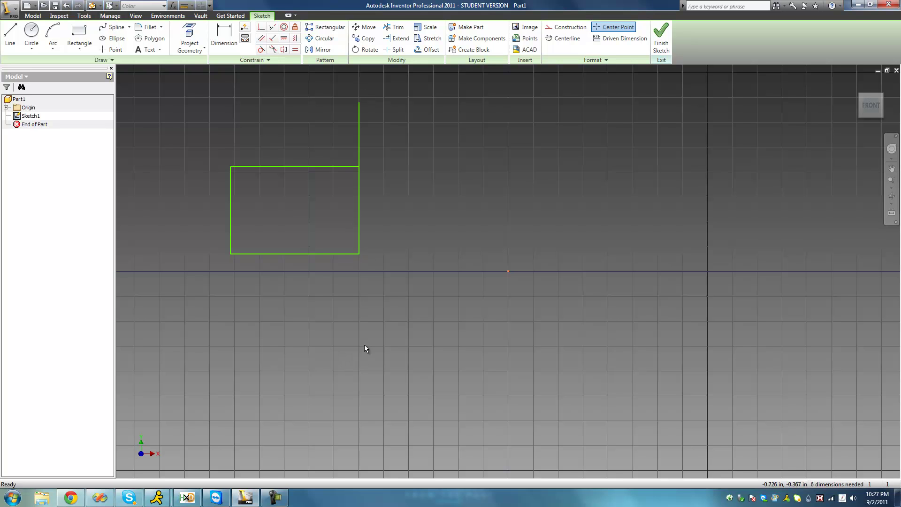
drag(444, 261, 241, 129)
Delete the selected lines and then the last remaining vertical edge
key(Delete)
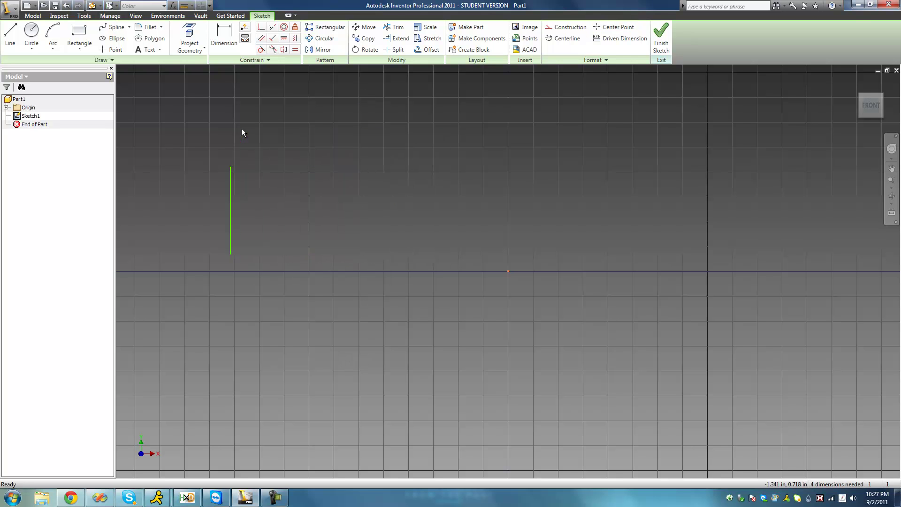
drag(309, 278, 207, 210)
key(Delete)
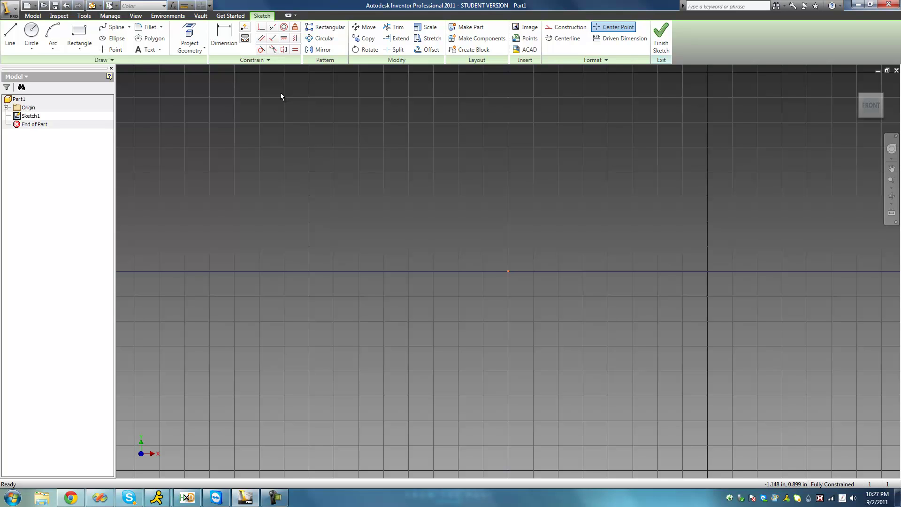
click(32, 33)
Draw a large circle centred left of the origin
click(390, 257)
click(300, 213)
right_click(368, 223)
click(386, 229)
Draw a three-point arc up and to the right of the circle
click(52, 33)
click(586, 165)
click(659, 218)
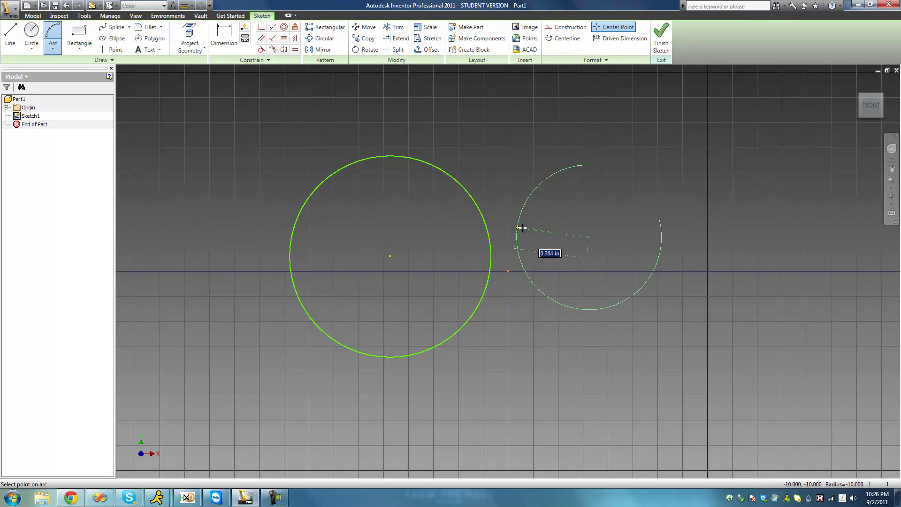
click(579, 200)
right_click(614, 181)
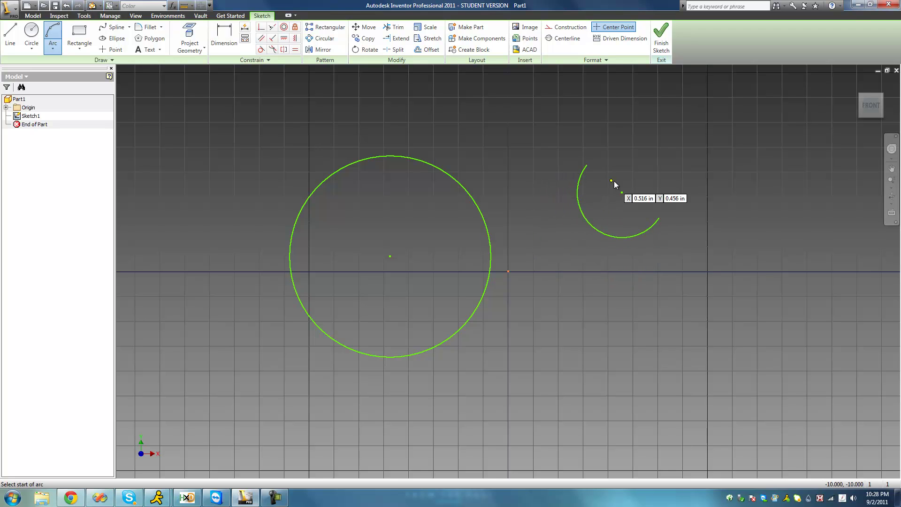
click(624, 188)
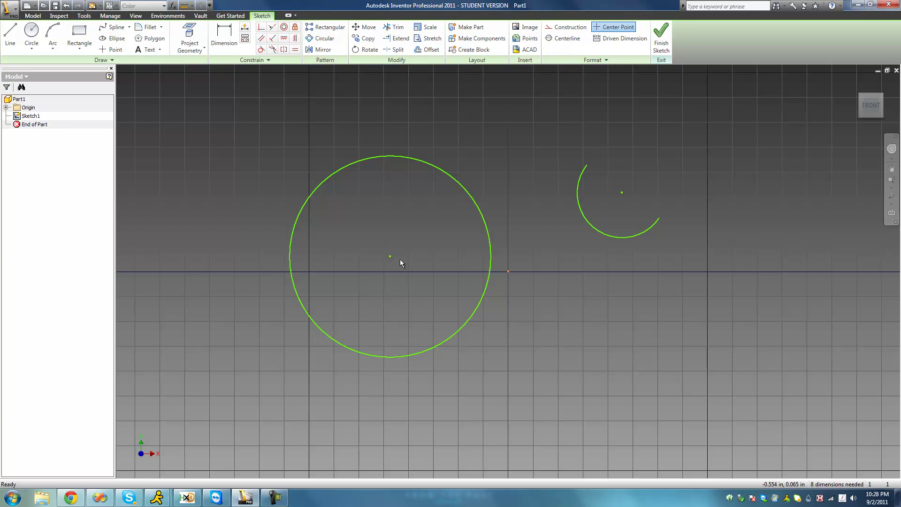
Apply a Fix constraint to the large circle
click(295, 27)
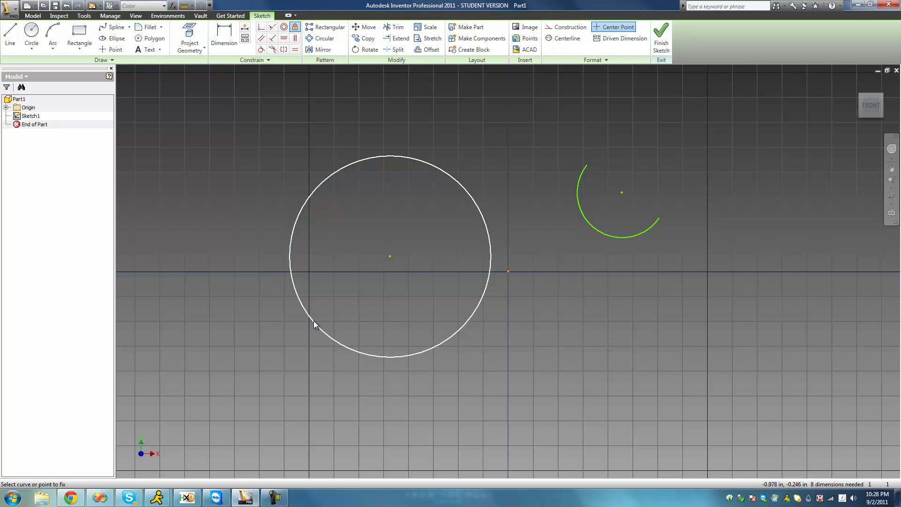
click(290, 268)
right_click(446, 134)
click(457, 137)
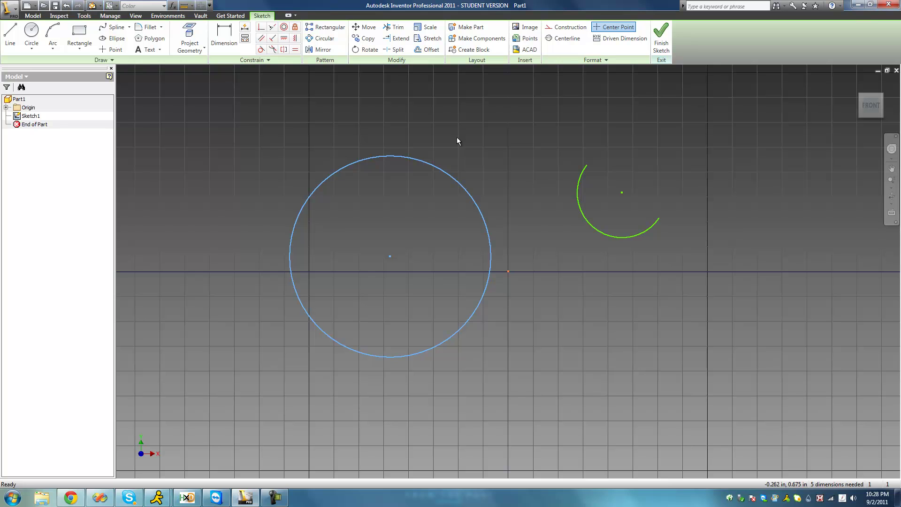
Make the arc concentric with the large circle
click(285, 27)
click(429, 167)
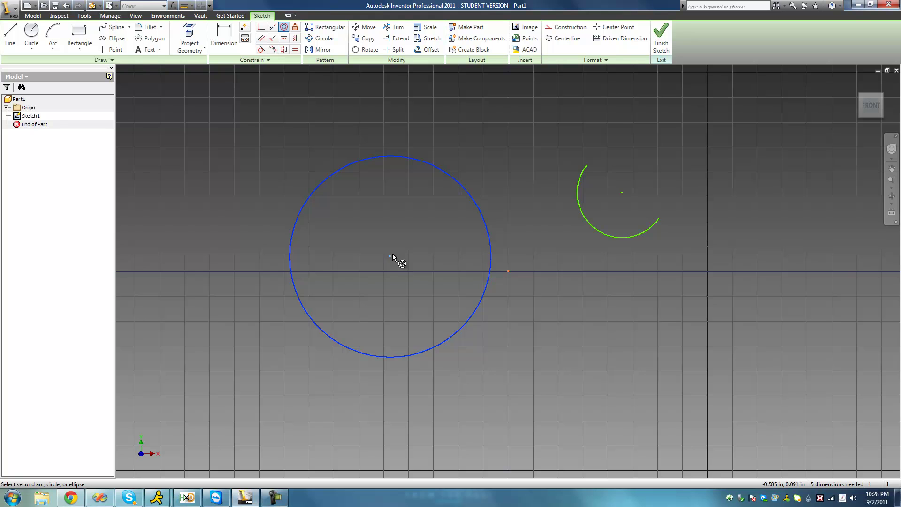
click(602, 228)
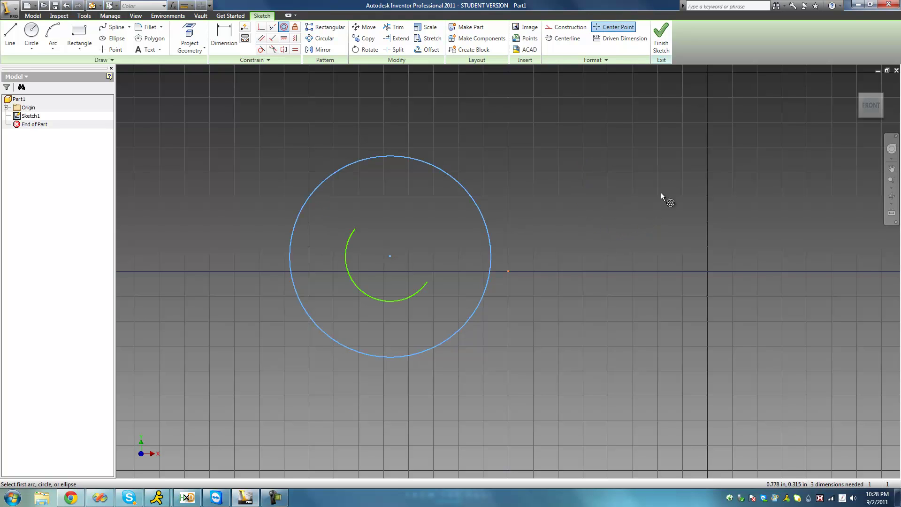
right_click(491, 162)
click(511, 161)
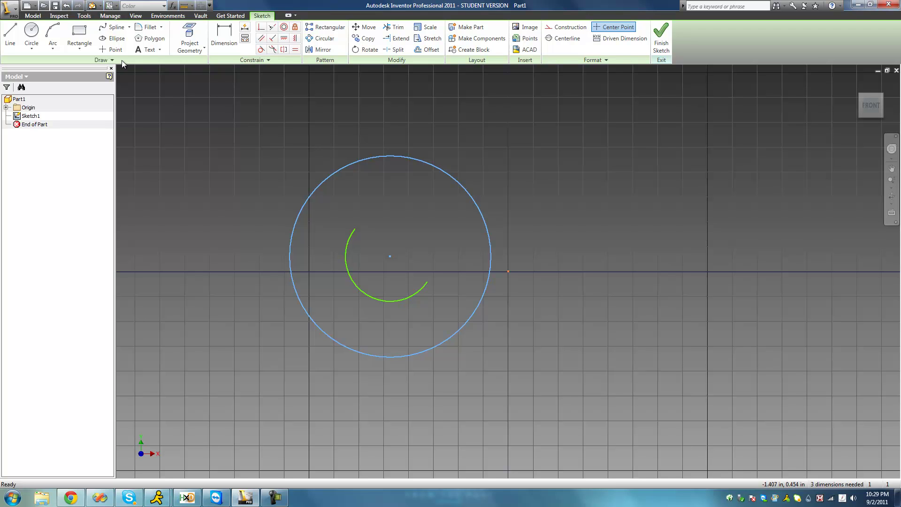
Draw a small circle at the upper right near the arc
click(32, 32)
click(658, 212)
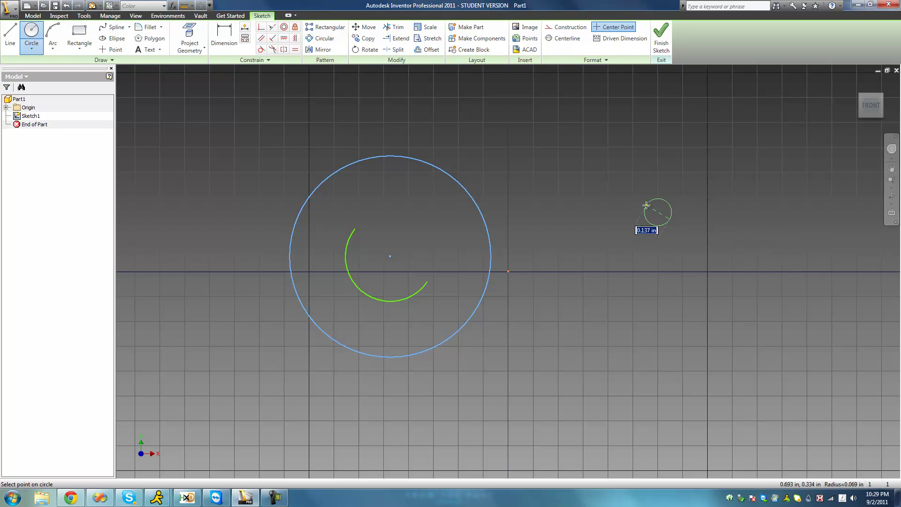
click(668, 203)
right_click(657, 203)
click(657, 202)
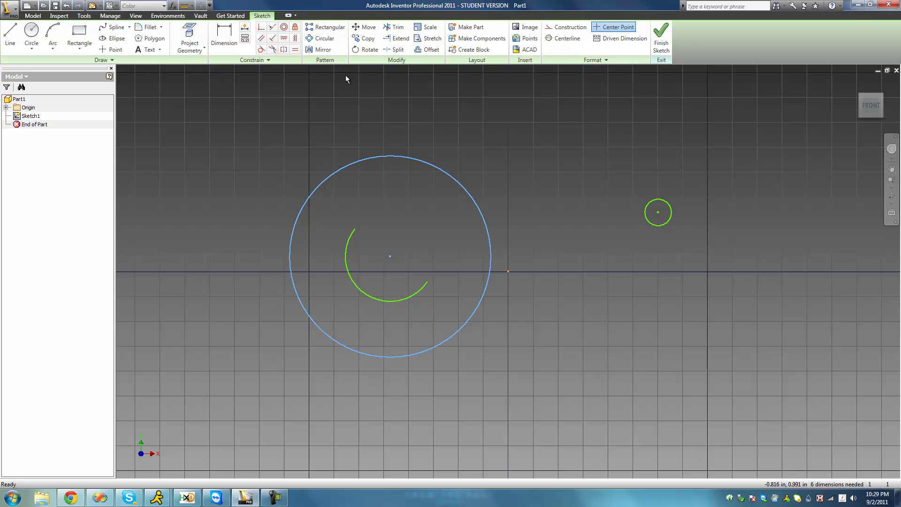
Make the small circle concentric with the large circle, then delete all geometry
click(284, 29)
click(388, 156)
click(646, 207)
right_click(460, 137)
click(474, 141)
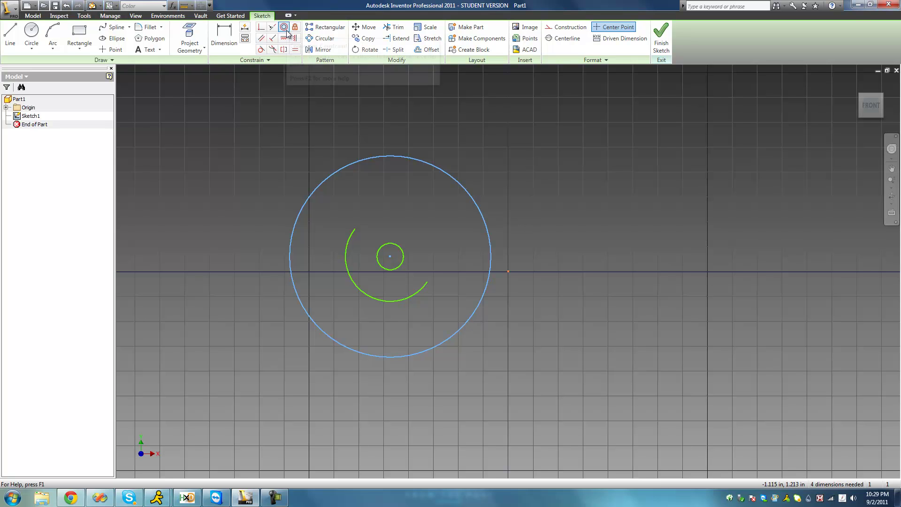
drag(551, 255, 269, 185)
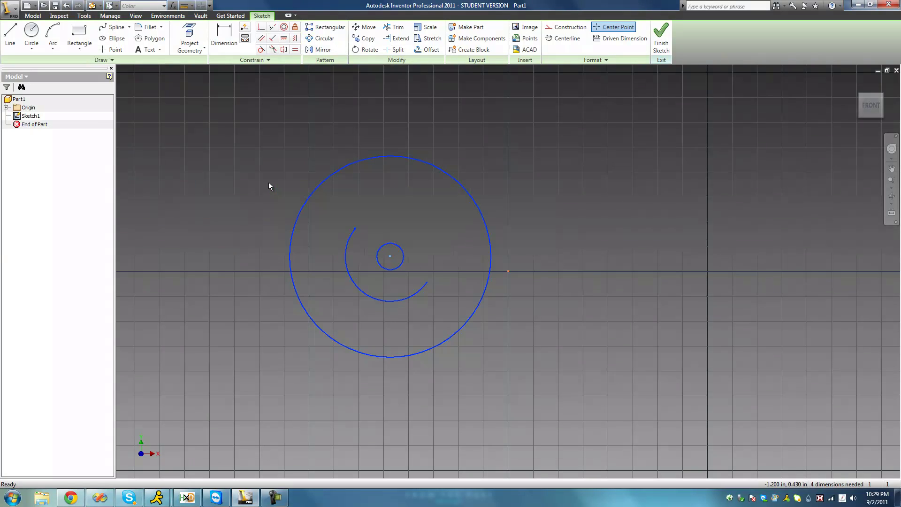
key(Delete)
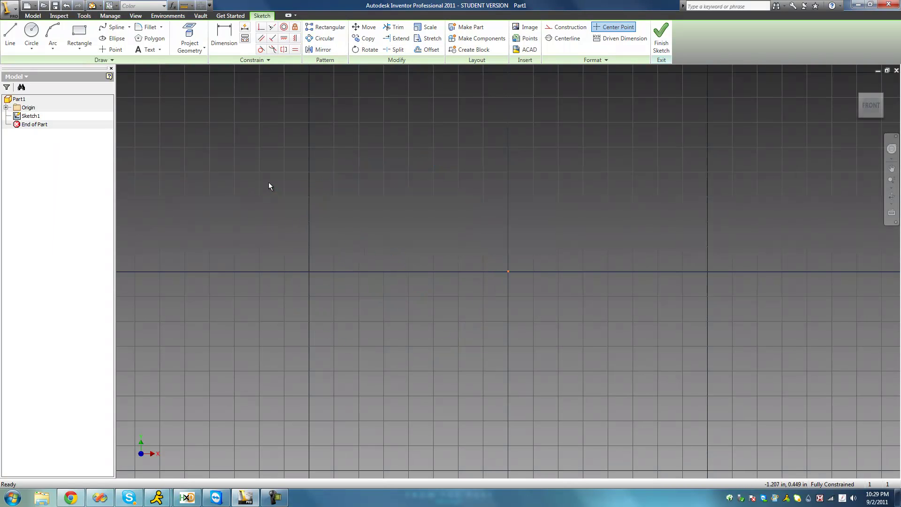